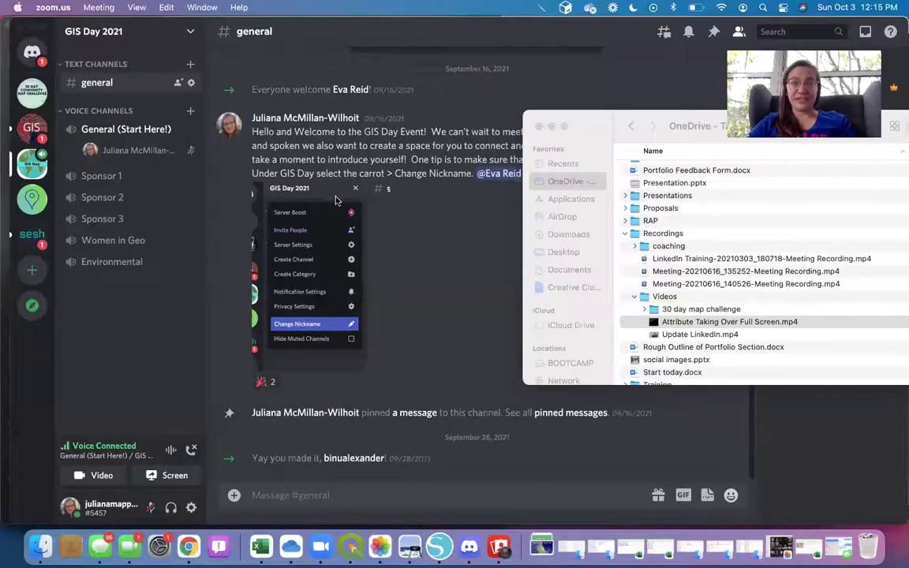
- Bring Discord to the front, view the nickname setting in the GIS Day 2021 server profile, and cancel without changes
click(151, 320)
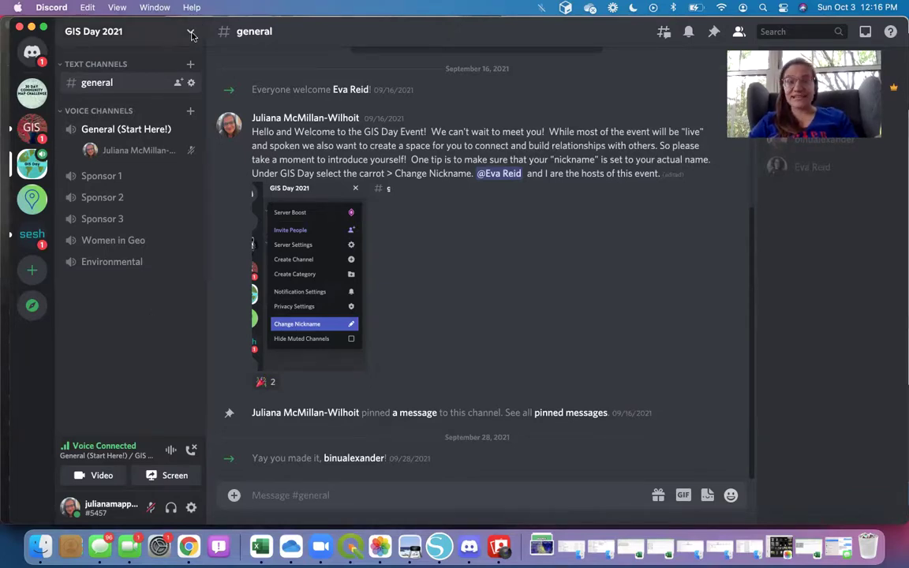
click(190, 33)
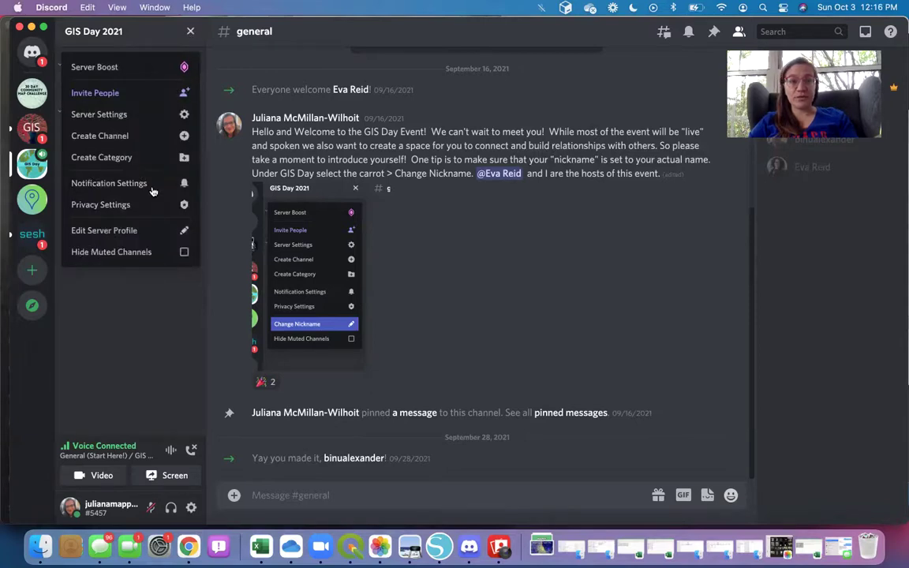
click(153, 239)
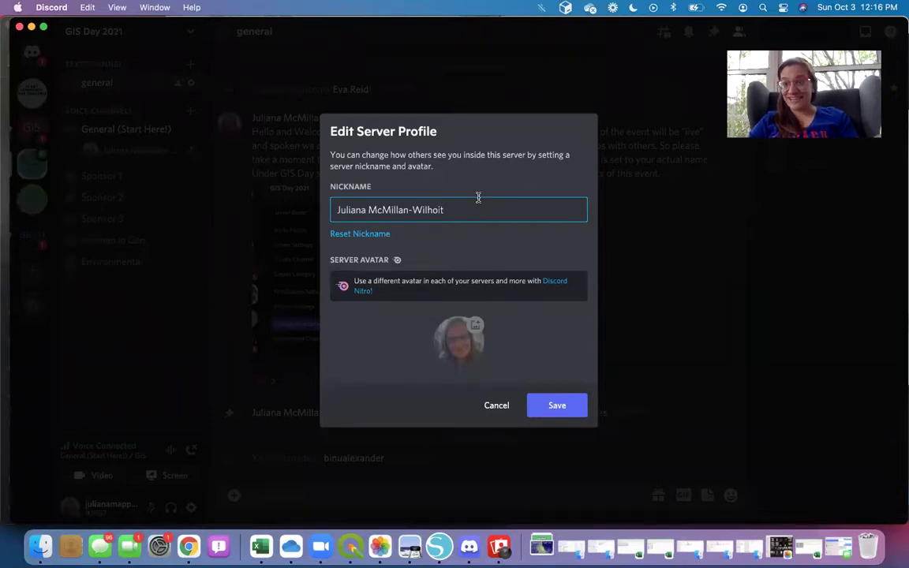
click(497, 406)
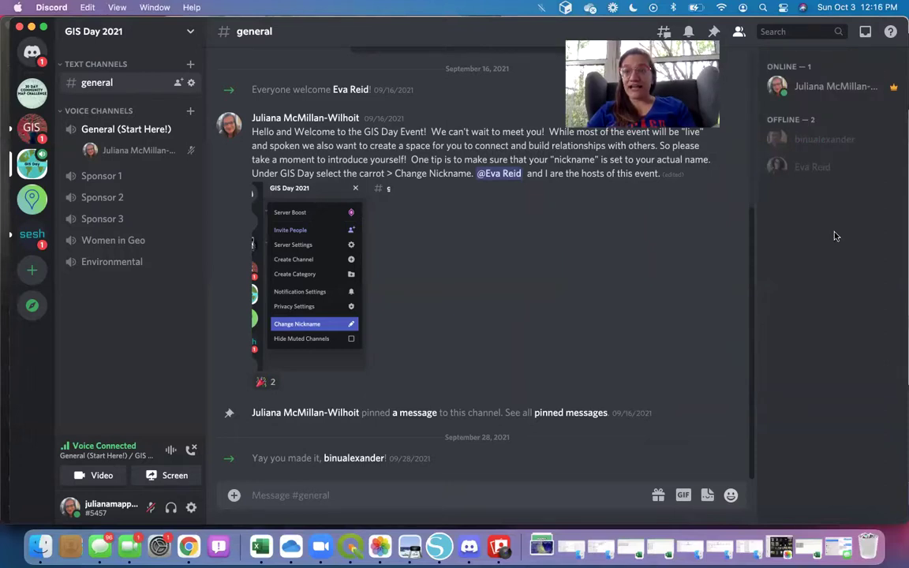
- View the event co-host's member profile, highlight its About Me description, and close the profile
click(821, 169)
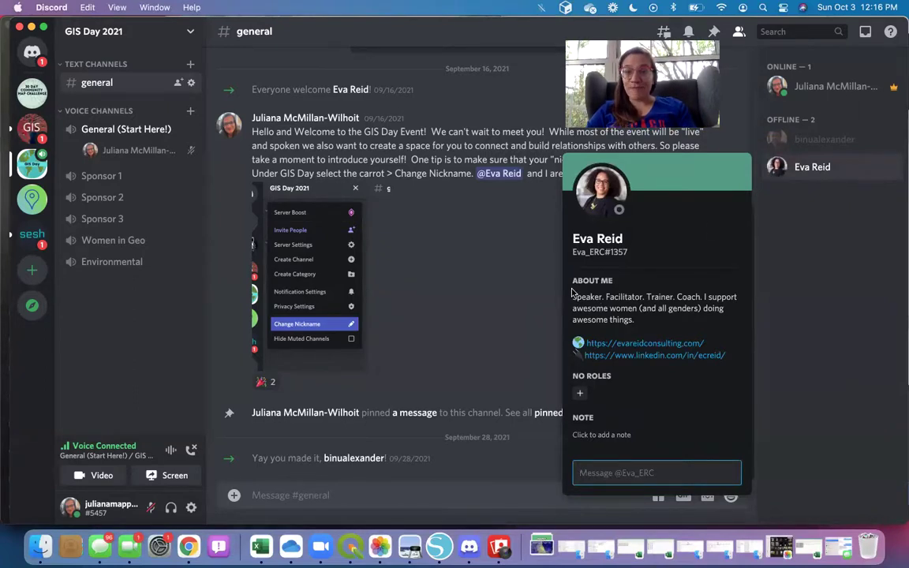
drag(573, 298, 626, 349)
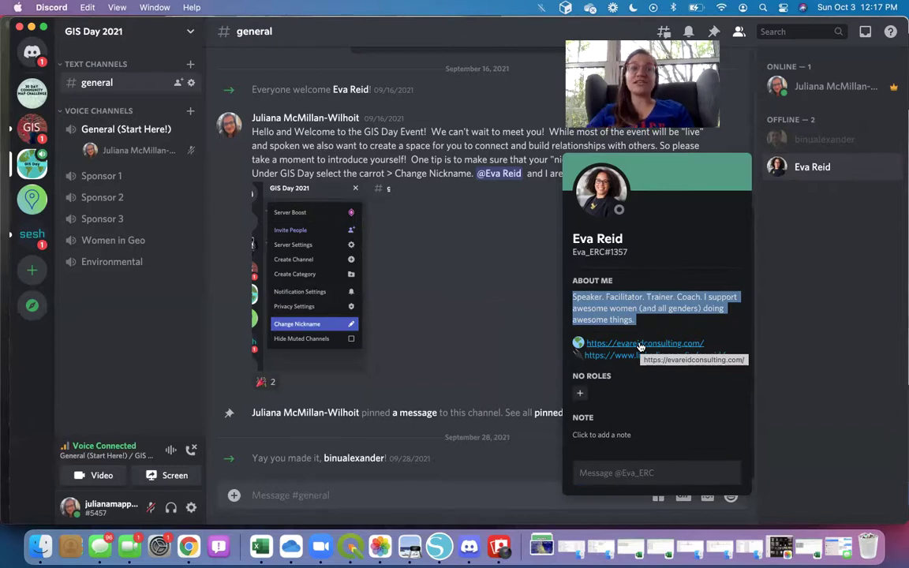
click(487, 334)
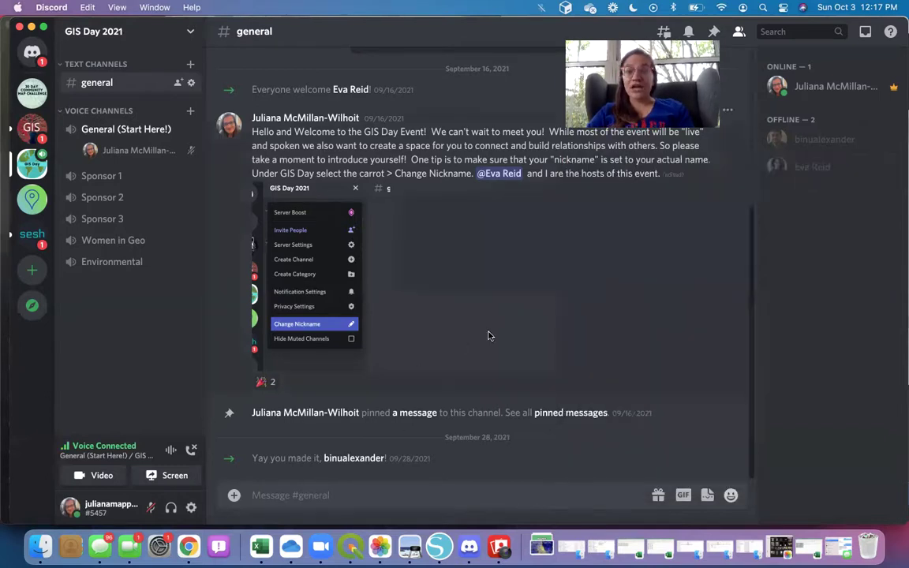
- Examine the About Me text of the own user profile in the account settings, and close the settings
click(191, 509)
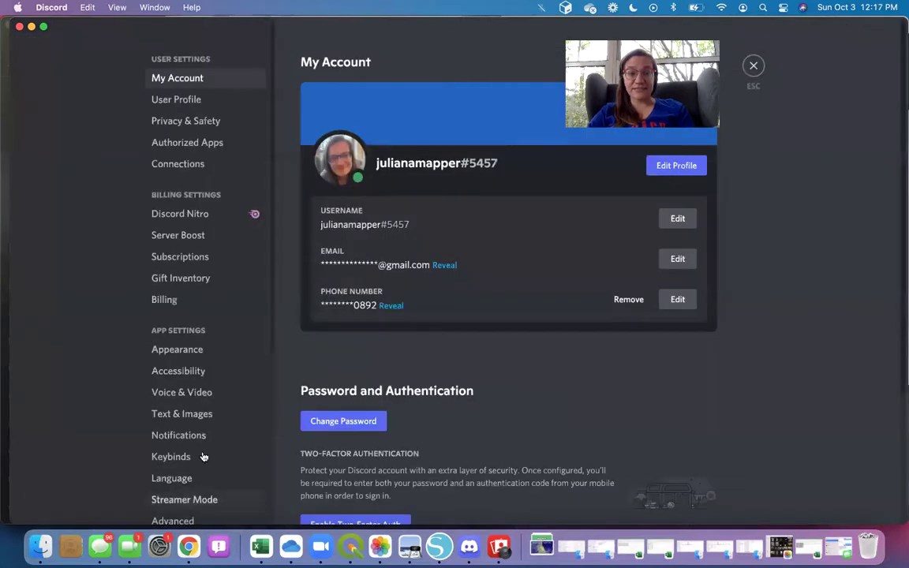
click(199, 102)
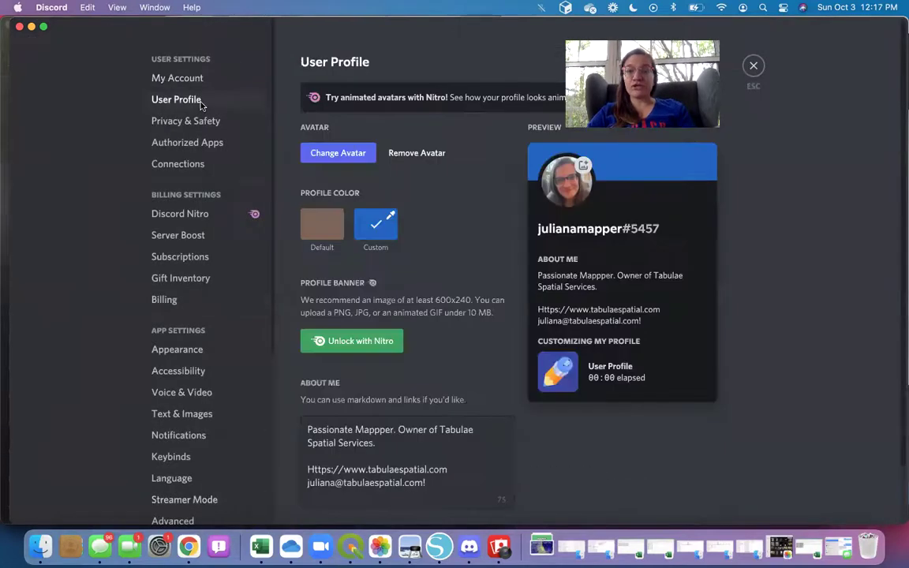
scroll(433, 391, down, 2)
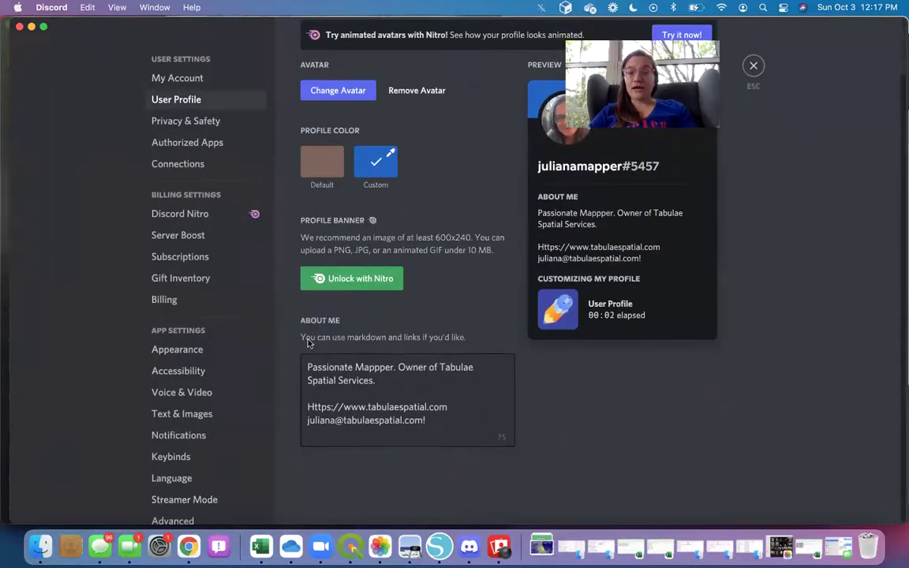
click(306, 368)
drag(306, 367, 476, 438)
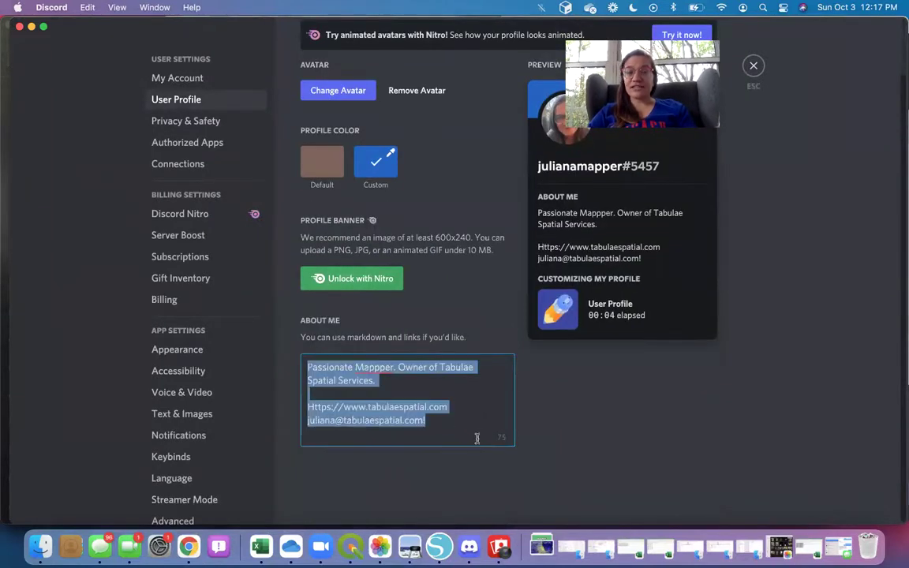
click(755, 68)
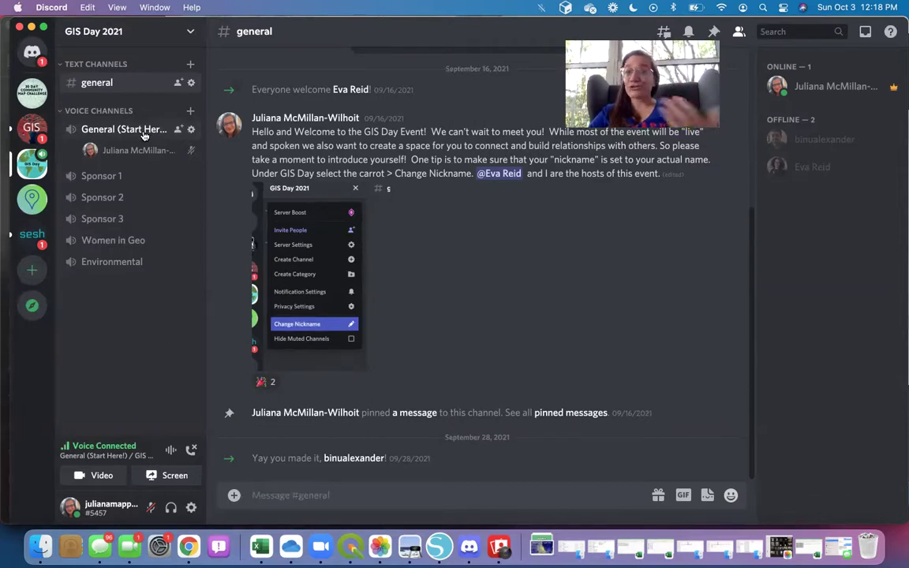
- Switch the camera on and off in the General (Start Here!) voice channel and disconnect from the call, dismissing the feedback prompt
click(144, 136)
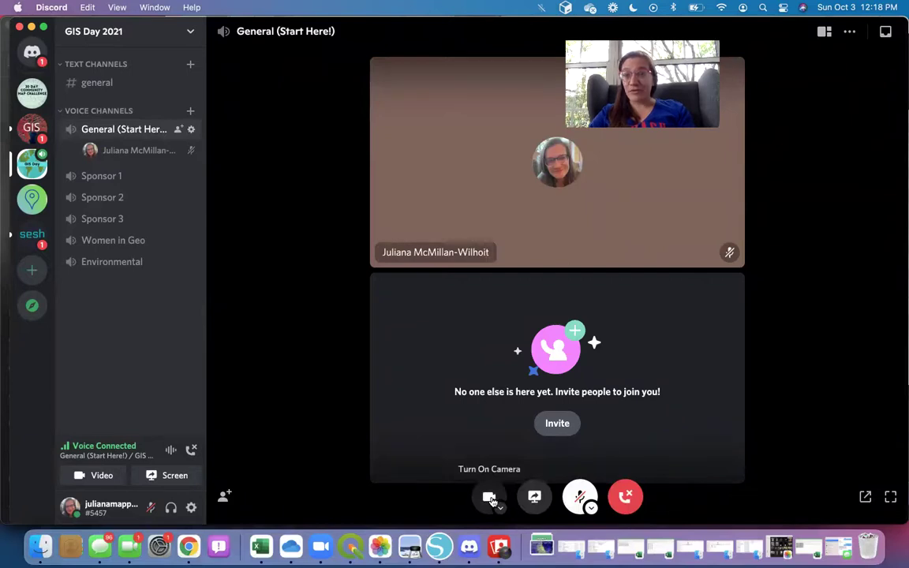
click(489, 499)
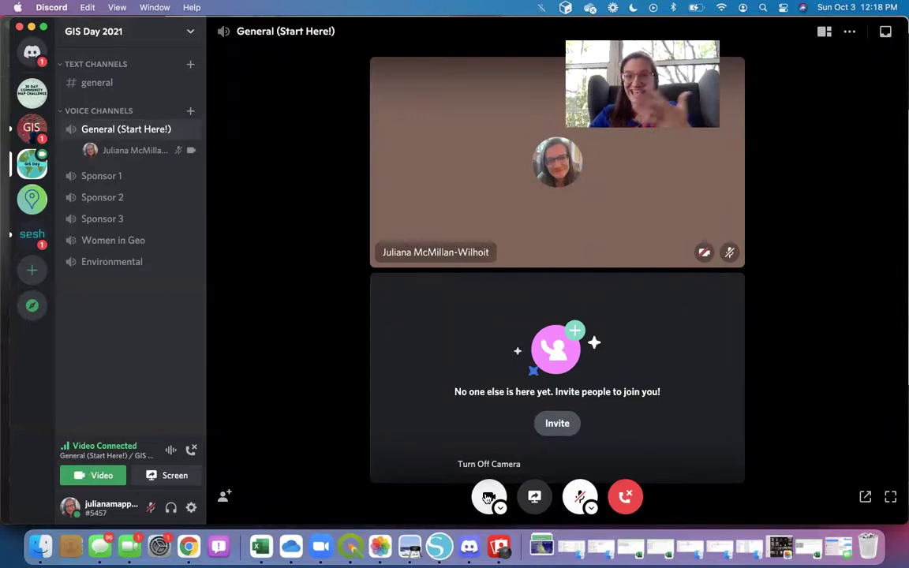
click(489, 499)
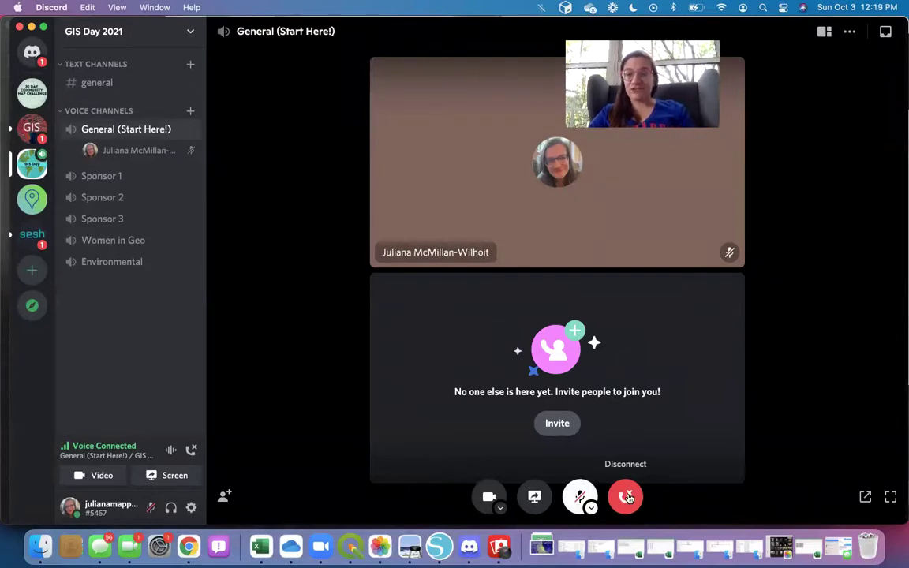
click(625, 497)
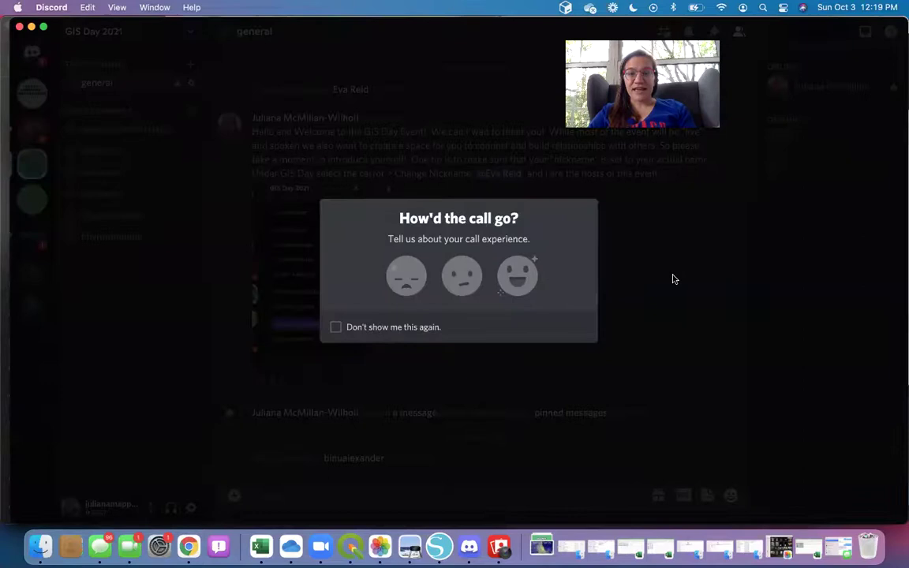
click(704, 296)
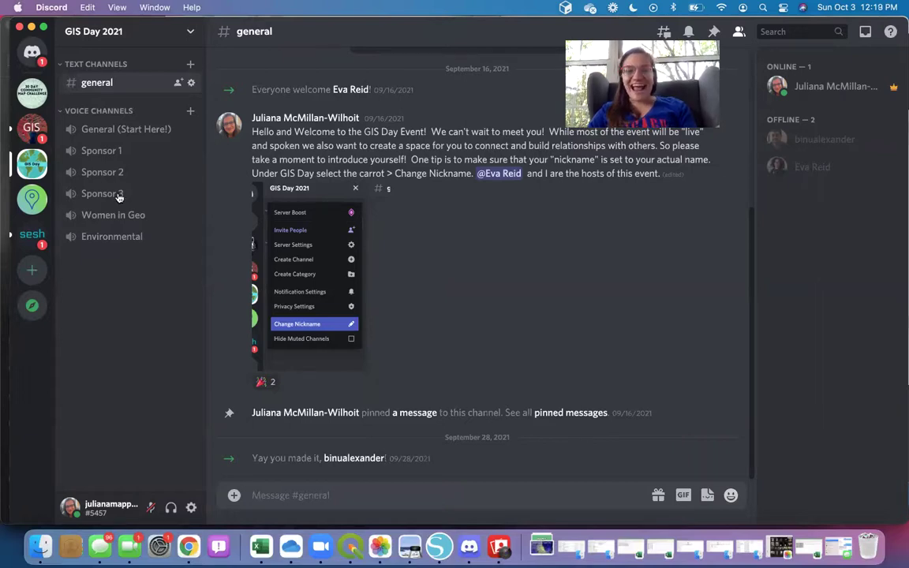
- Join the Sponsor 1 voice channel with the camera on and disconnect from it
click(101, 150)
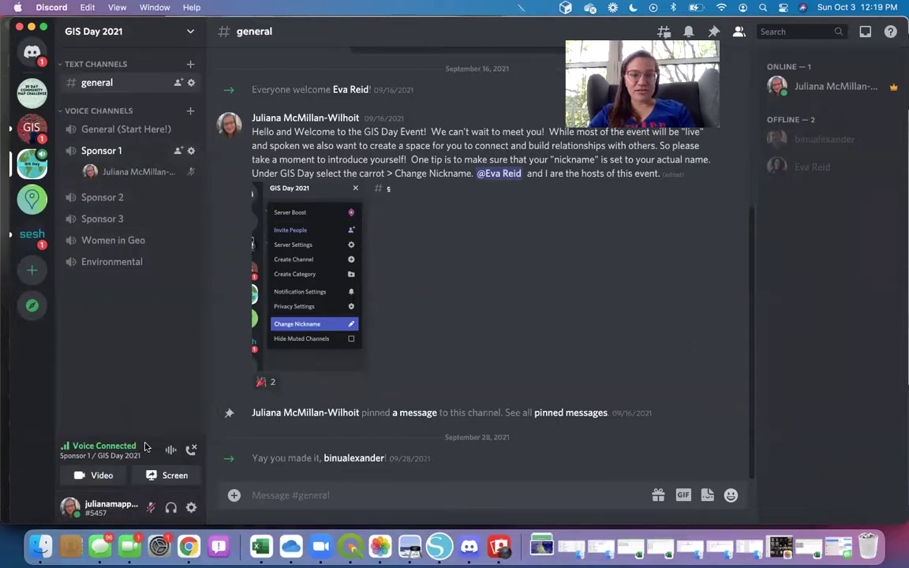
click(109, 476)
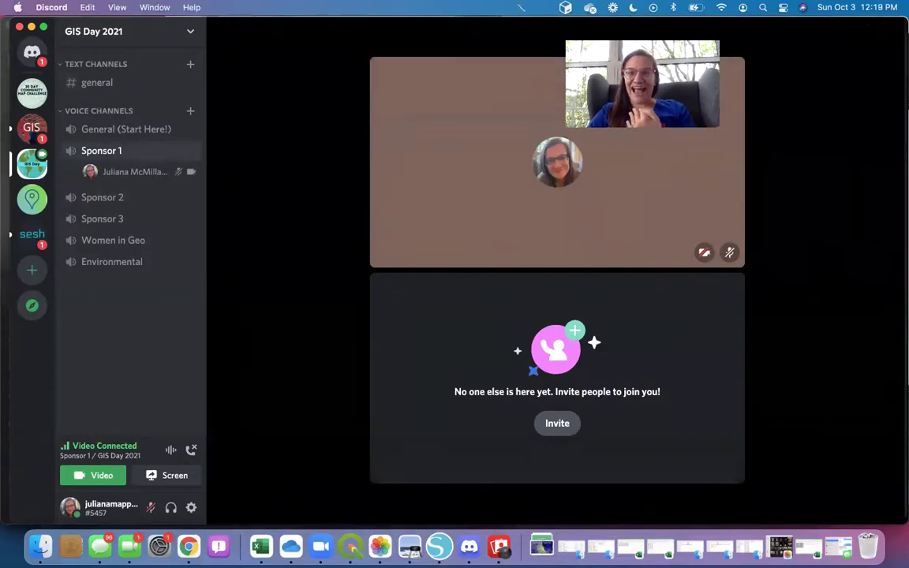
mouse_move(473, 338)
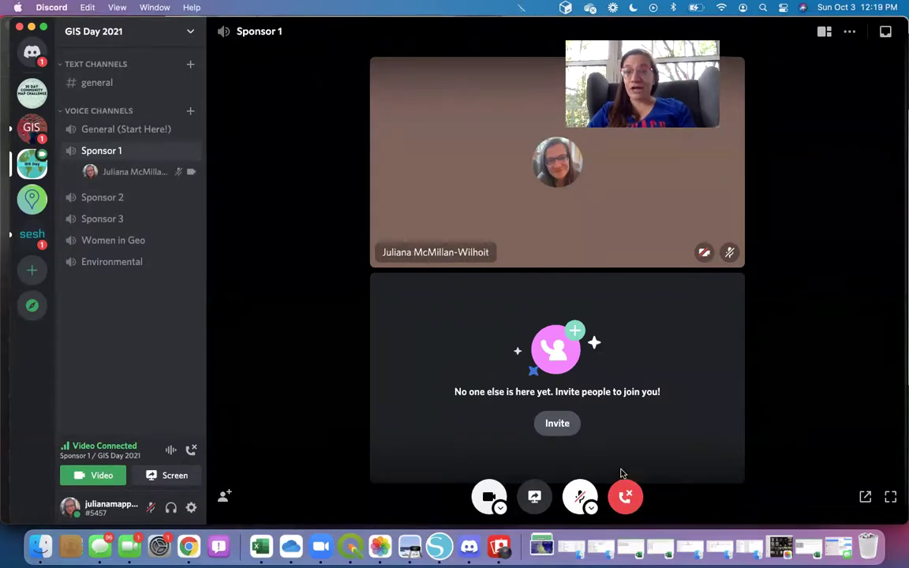
click(625, 494)
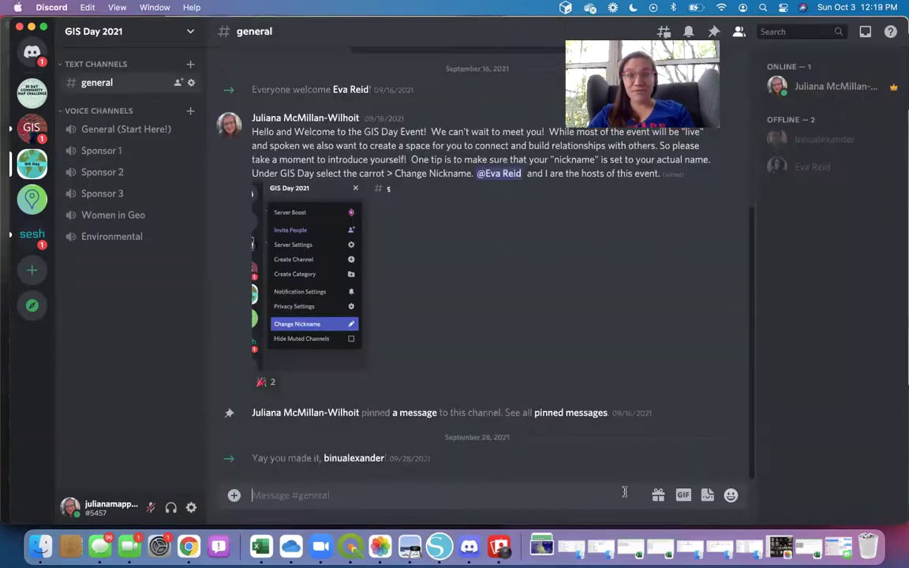
- Join the Environmental voice channel with video on and leave the call
click(118, 237)
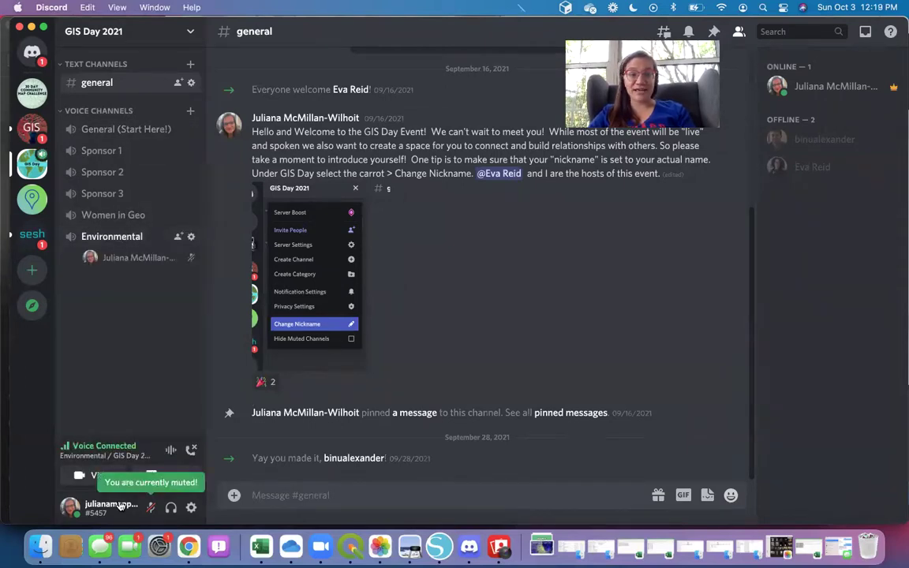
click(82, 476)
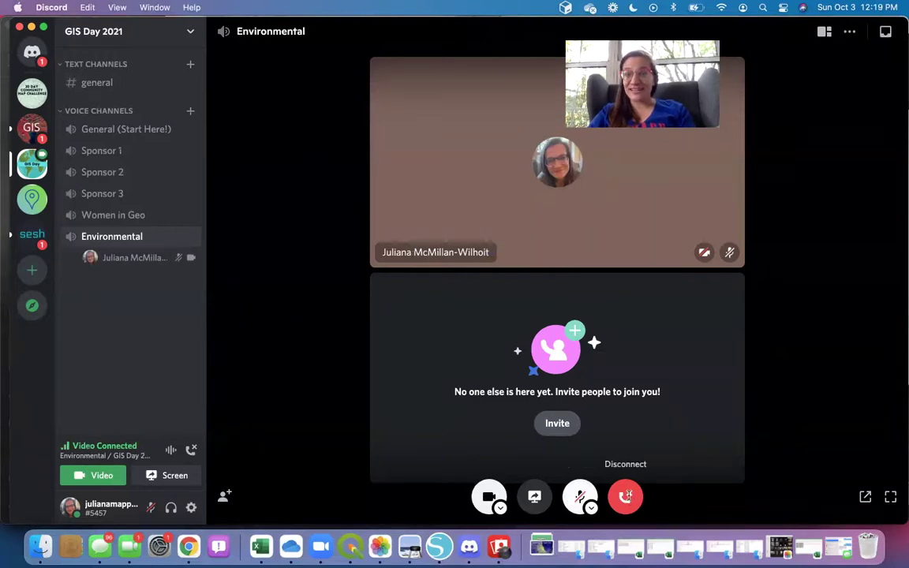
click(626, 497)
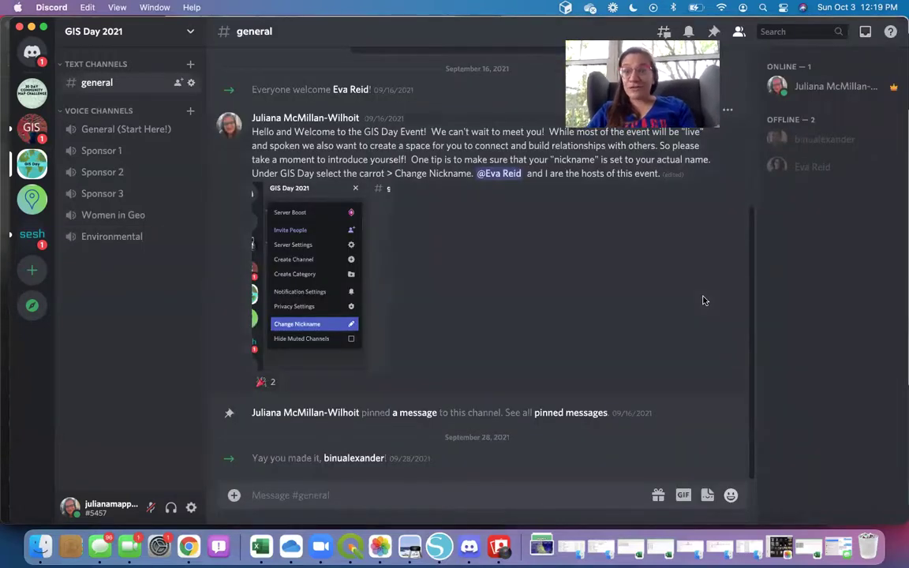
- Draft a direct message from the co-host's profile, greeting them and saying "I'd love to have a covneration about something you said during the GIS Day Event"
click(816, 168)
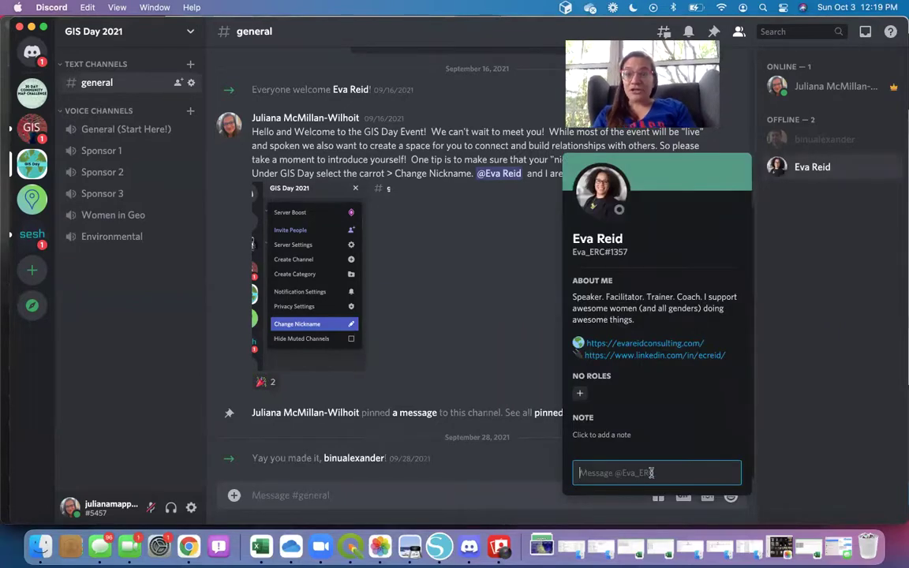
text(Hey Eva! I'm test)
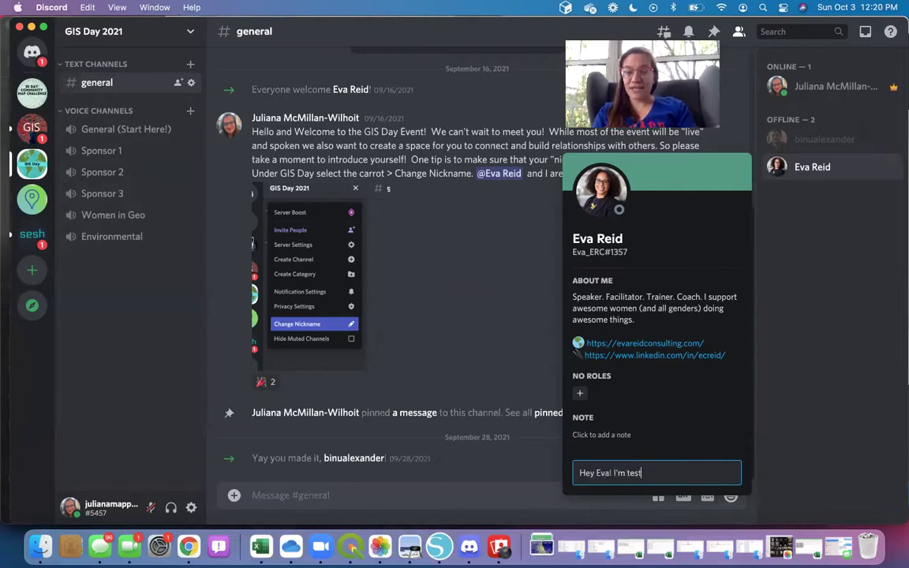
key(BackSpace)
key(BackSpace)
key(BackSpace)
key(BackSpace)
key(BackSpace)
key(BackSpace)
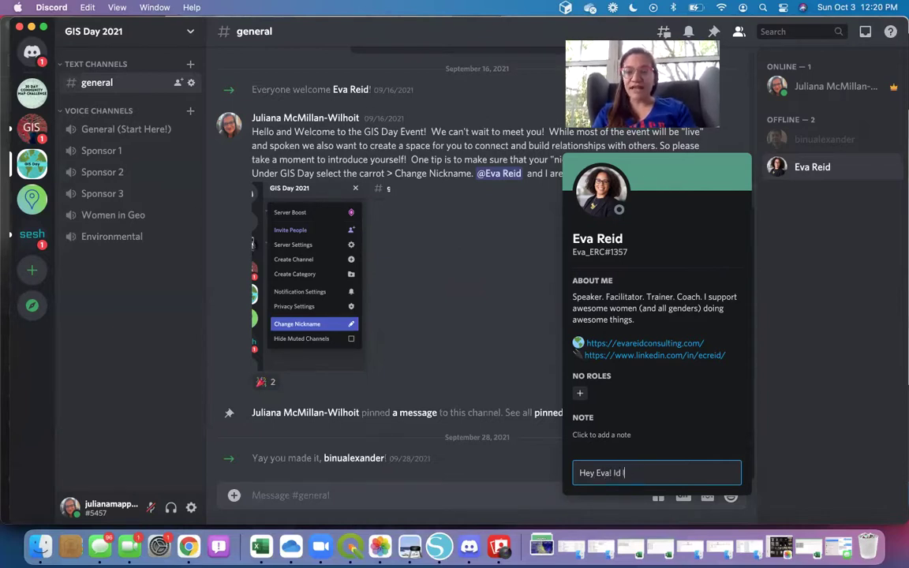
text(d love t)
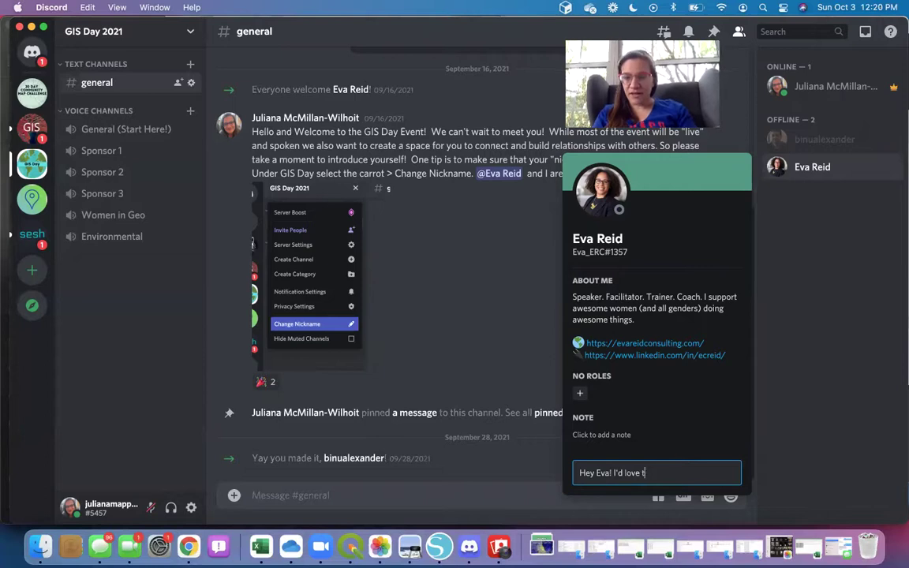
text(o have a covnerati)
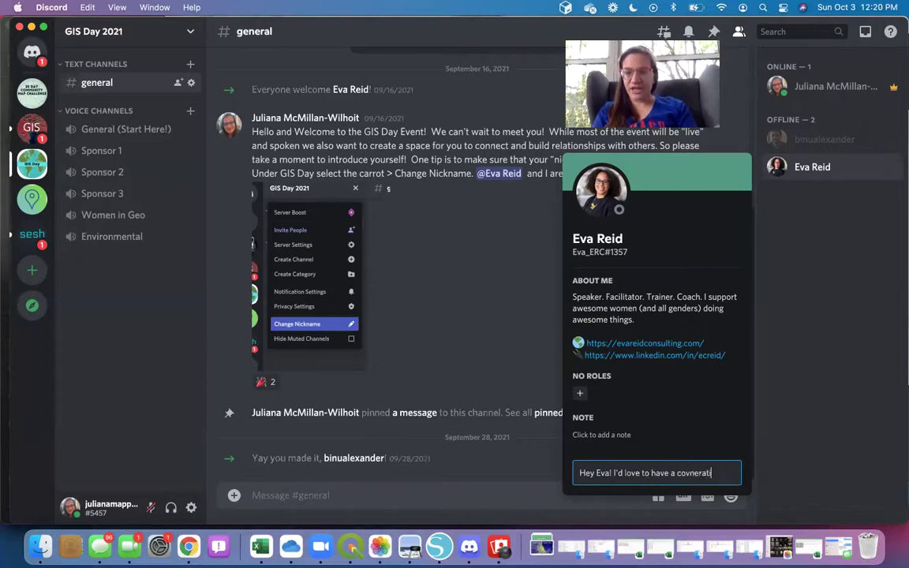
text(on about something vou said during the)
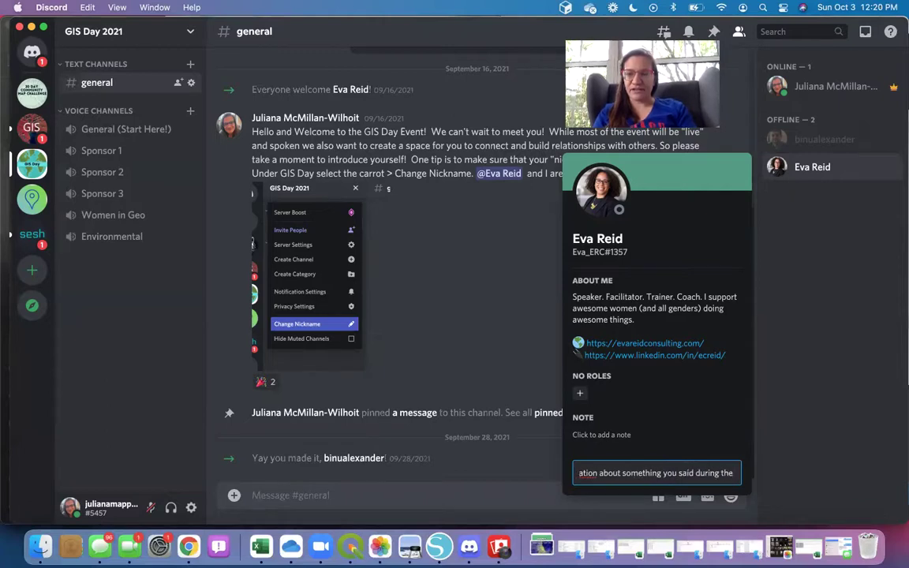
text( GIS Day Event)
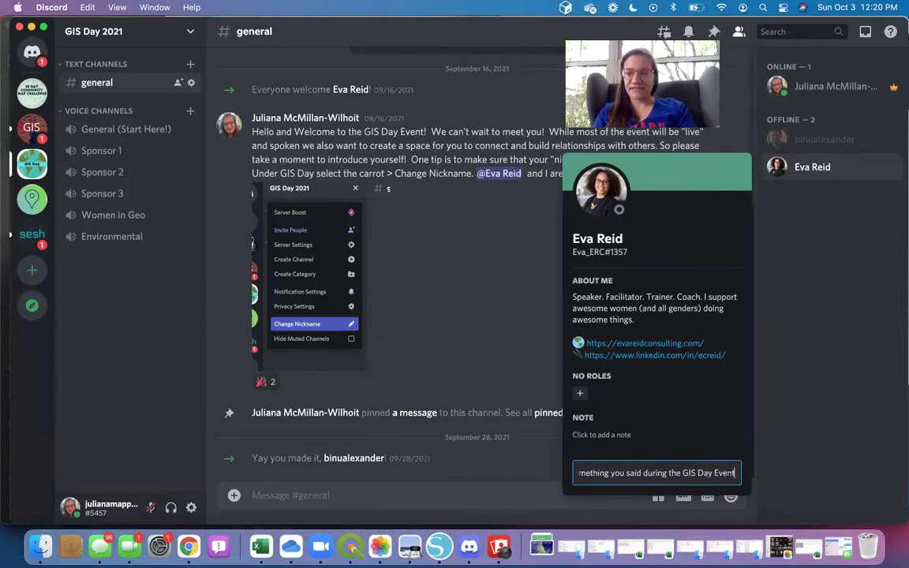
- Finish the direct message with "! Can we chat more (discord test)", send it, and return to the GIS Day 2021 server
text(! Can we ca)
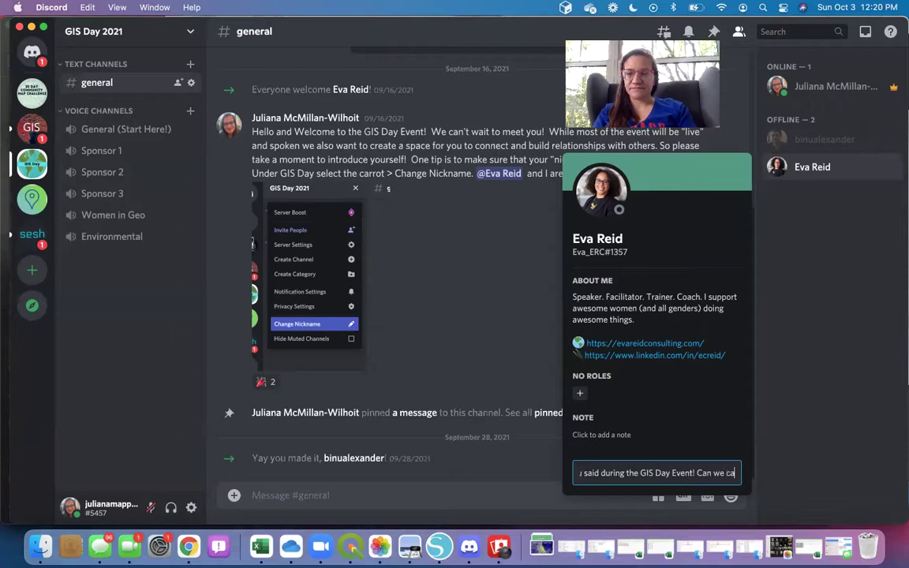
text(tch up)
key(BackSpace)
key(BackSpace)
key(BackSpace)
key(BackSpace)
key(BackSpace)
key(BackSpace)
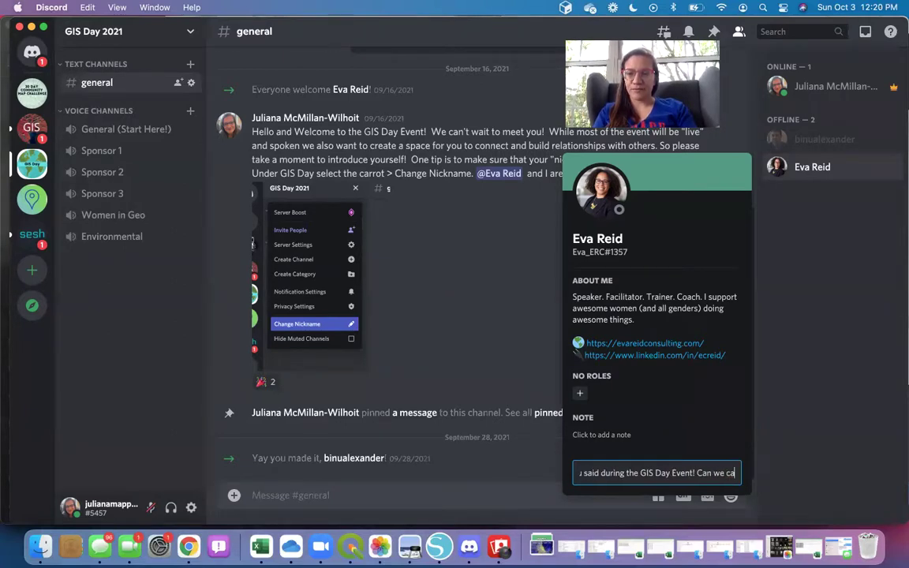
key(BackSpace)
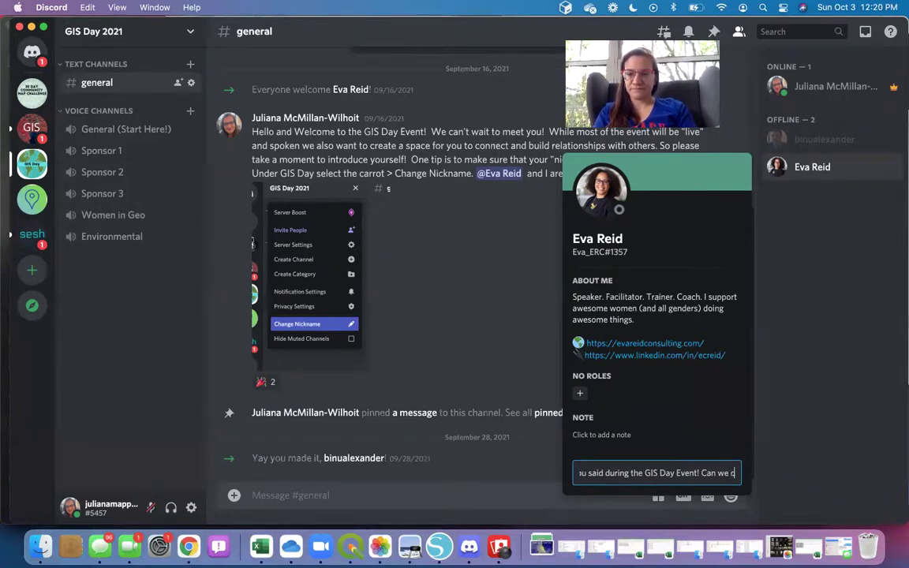
text(hat more (discord)
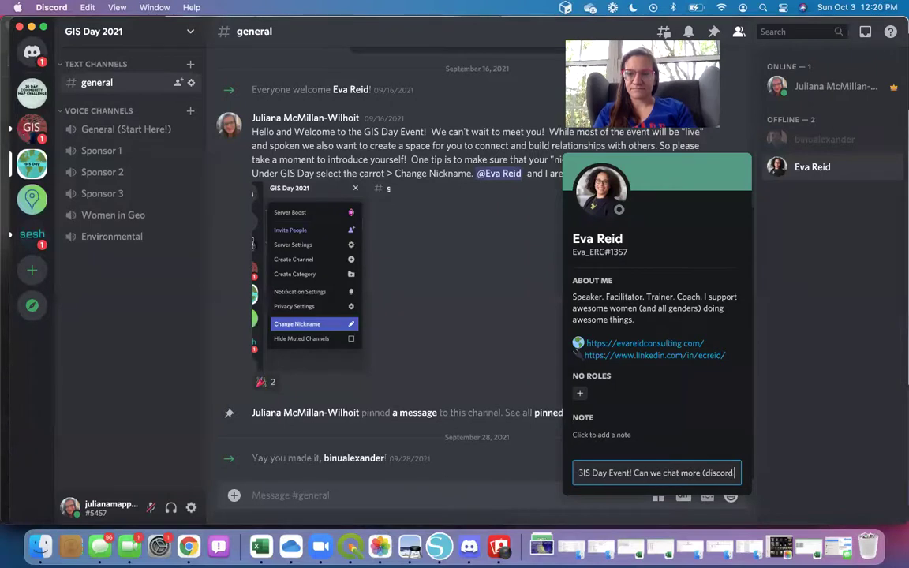
text( DM))
key(Return)
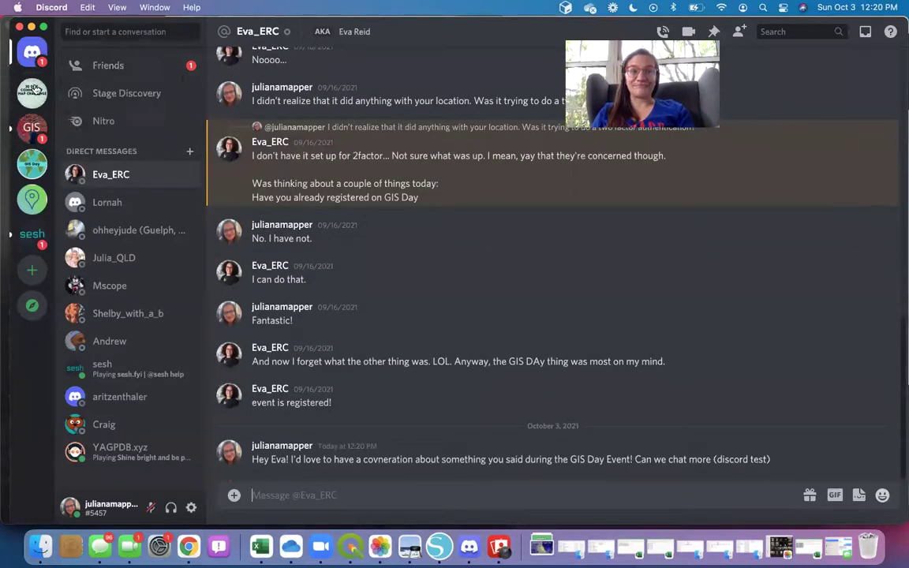
click(33, 169)
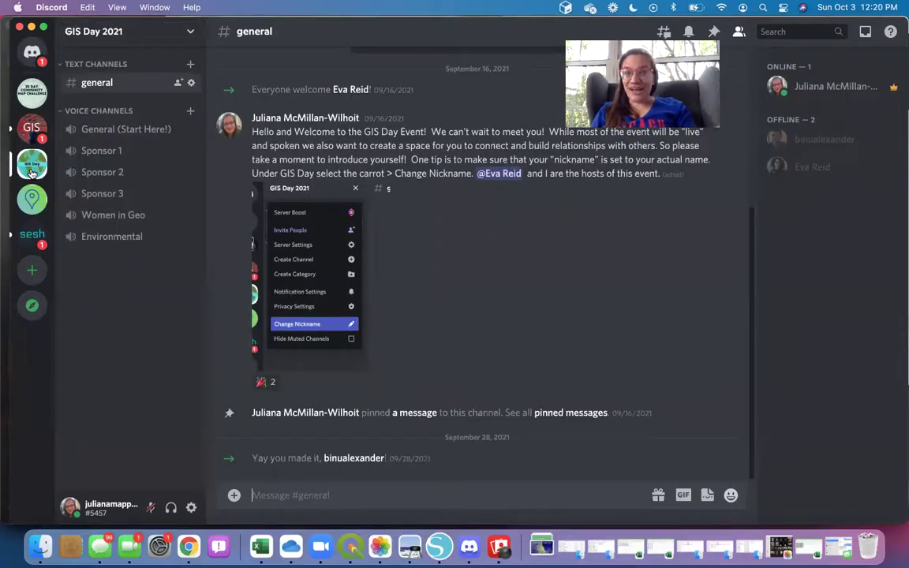